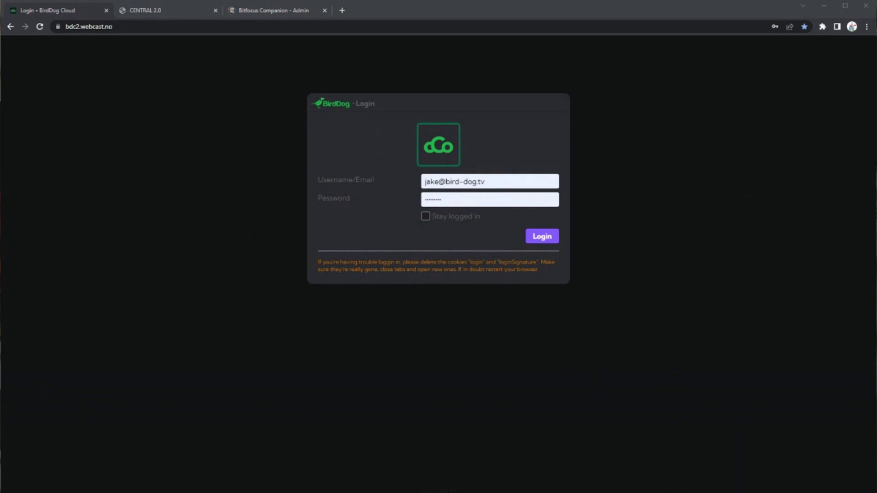
- Log in to the BirdDog Cloud account with the credentials already filled in
click(536, 240)
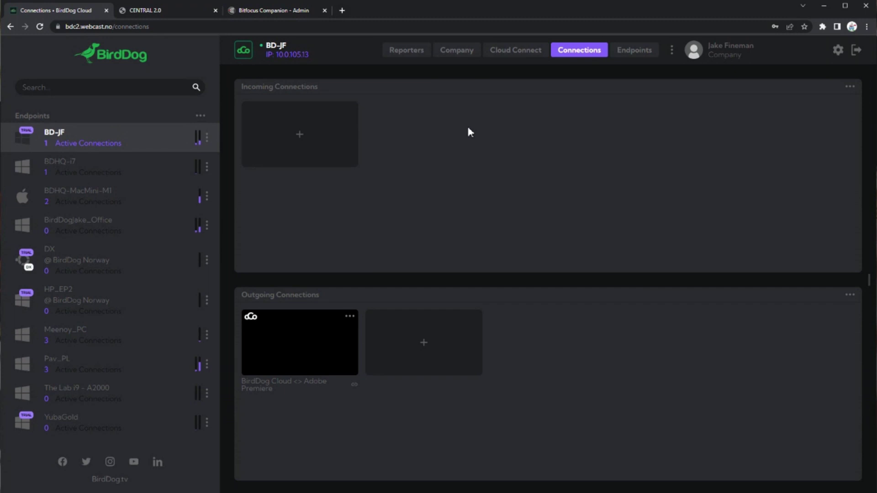
- Expand the endpoint list to include reporters and offline endpoints, look through it, and restore the shorter list
click(200, 115)
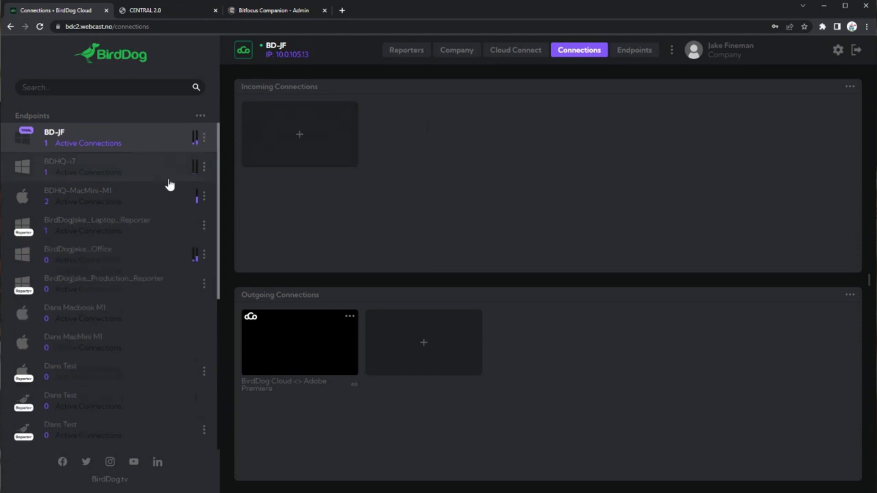
scroll(143, 258, down, 5)
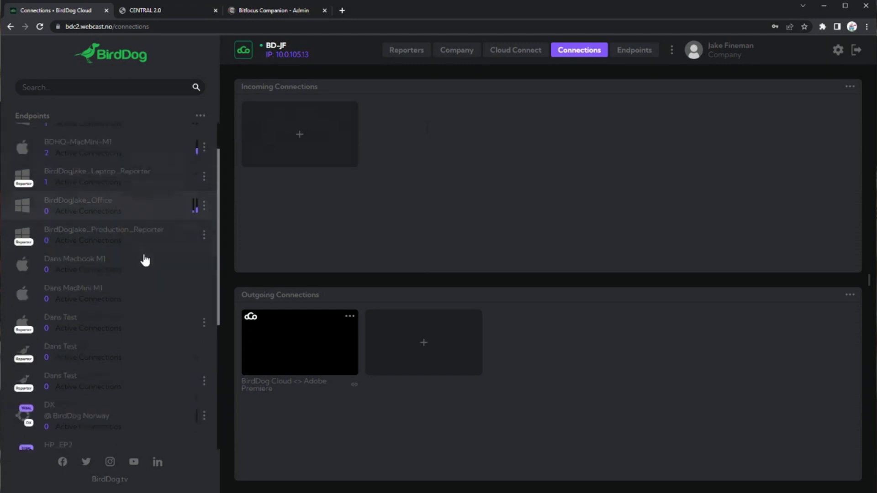
scroll(146, 261, up, 5)
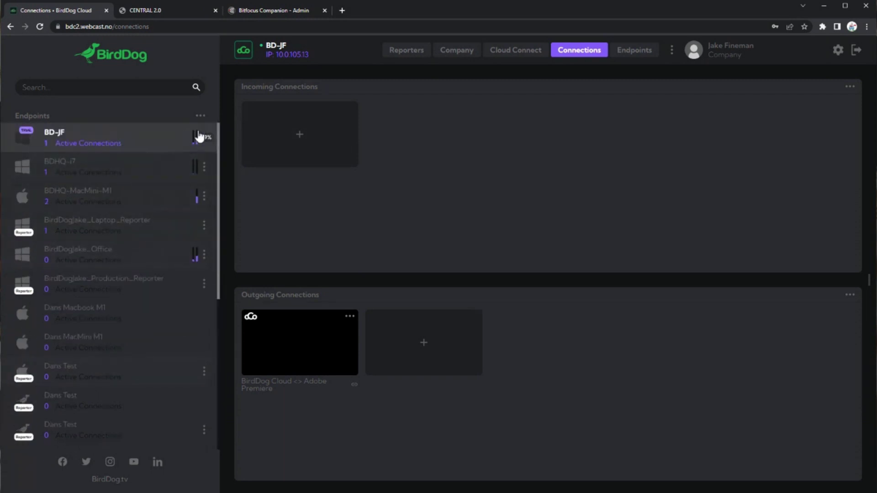
click(200, 116)
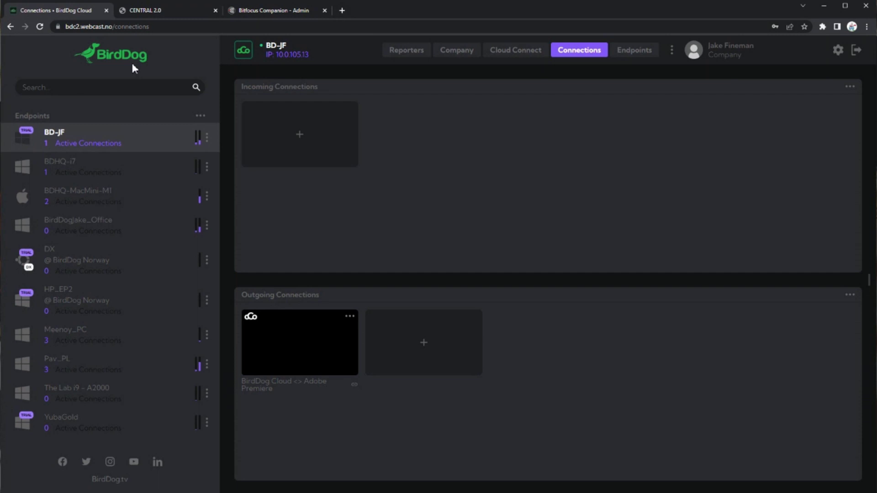
- Look through the connections of BDHQ-i7, BDHQ-MacMini-M1, the Office endpoint, DX and HP_EP2, and select the YubaGold endpoint
click(99, 169)
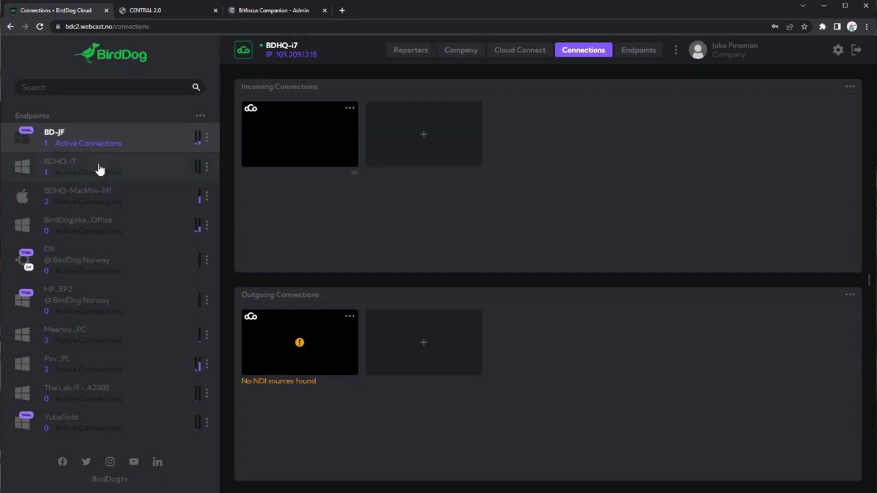
click(140, 196)
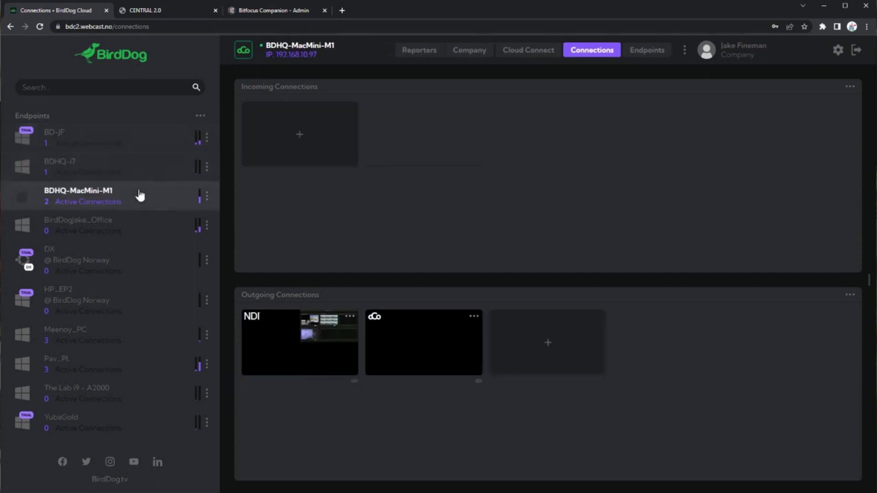
click(144, 224)
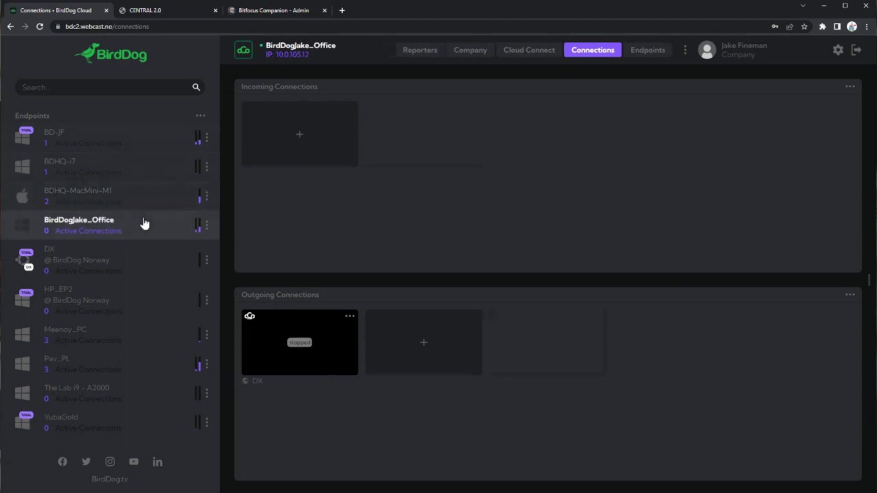
click(140, 276)
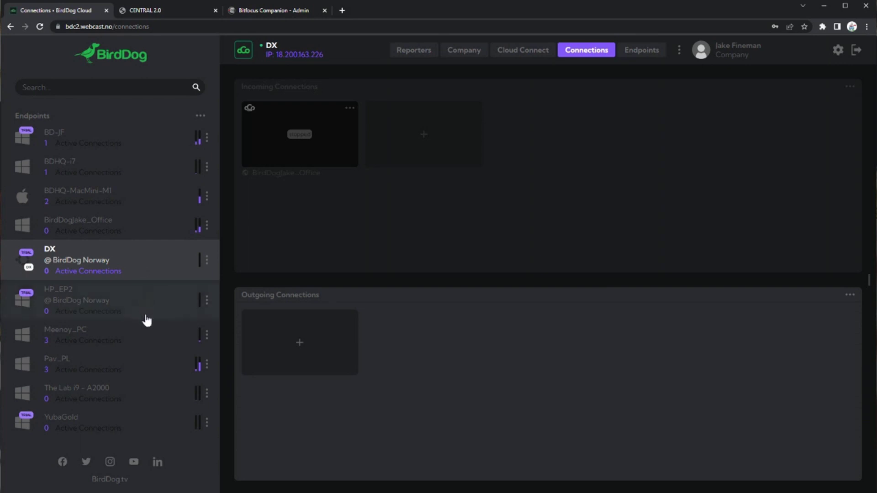
click(143, 303)
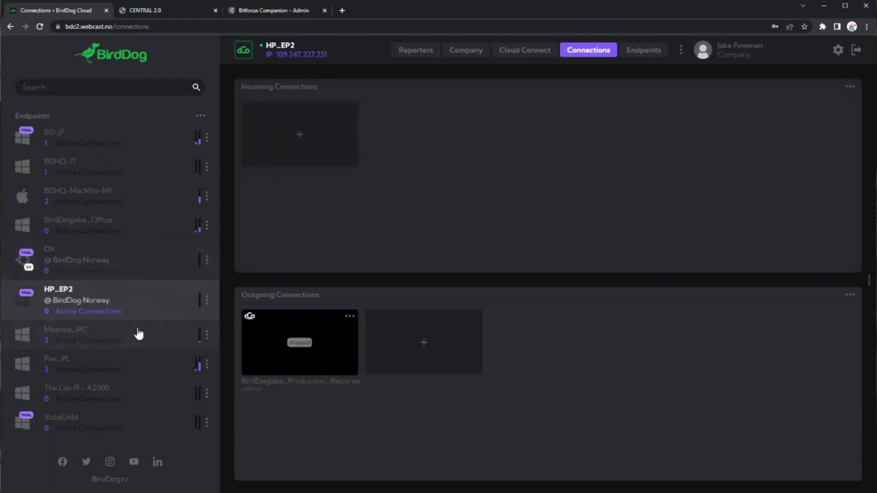
click(114, 419)
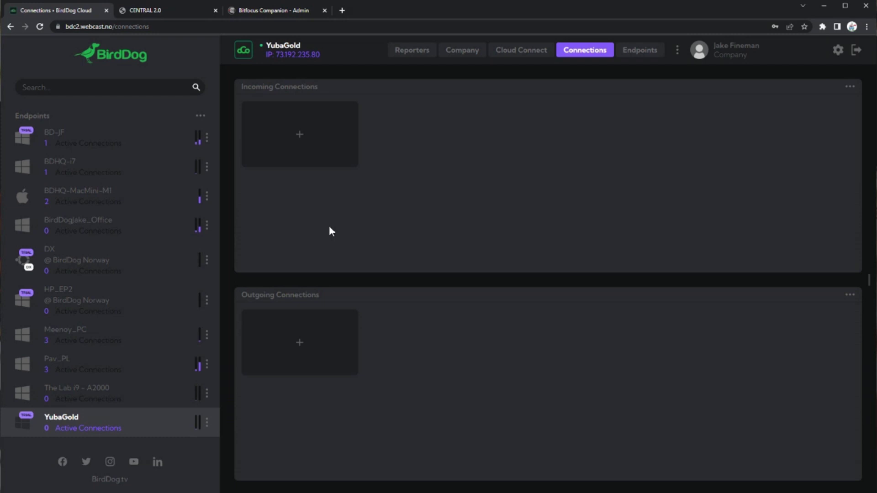
- Open a new outgoing RTMP connection on YubaGold, examine its configuration options, and close it without connecting
click(303, 340)
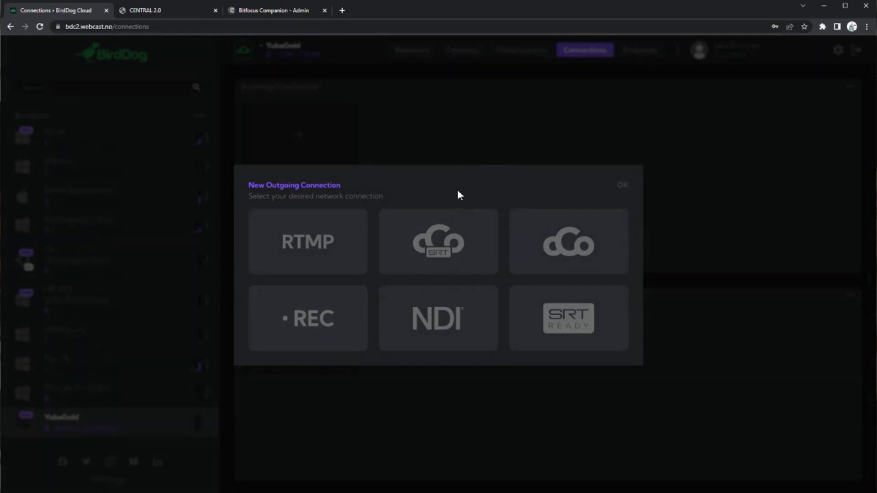
click(324, 226)
click(634, 183)
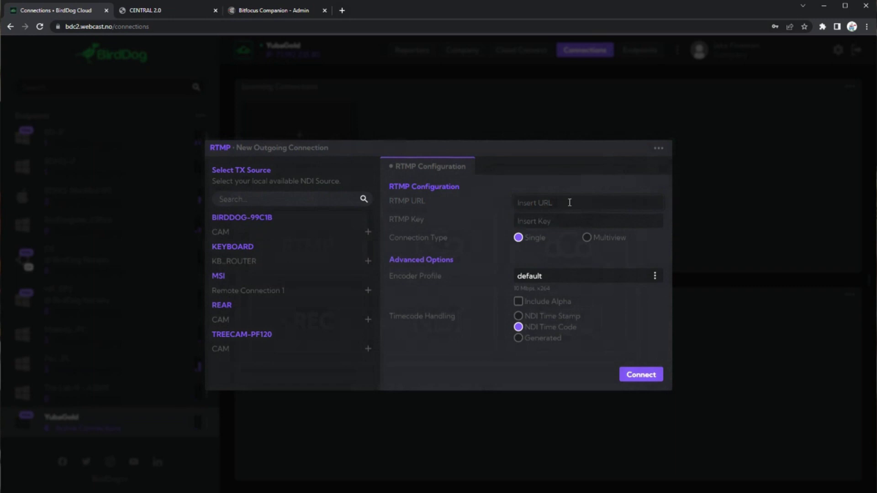
click(553, 279)
click(557, 280)
click(416, 105)
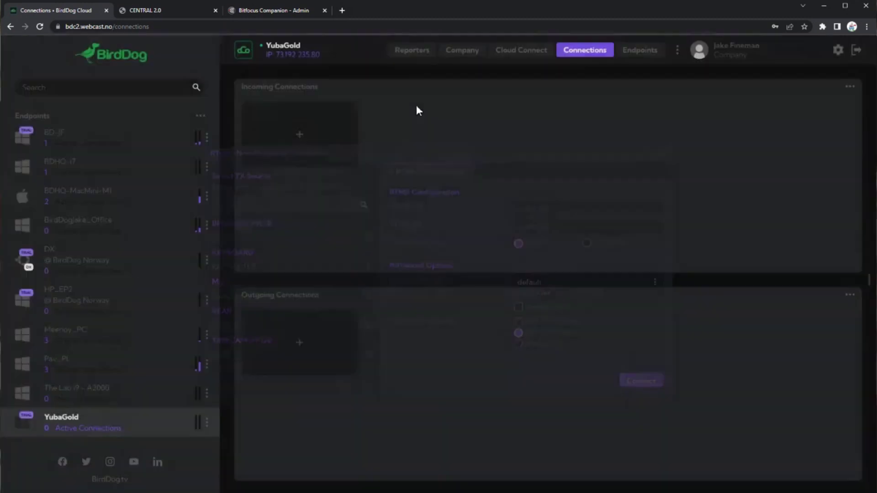
- Start an outgoing Cloud Connect SRT connection on YubaGold using the TREECAM-PF120 CAM source and the Office endpoint as target
click(303, 328)
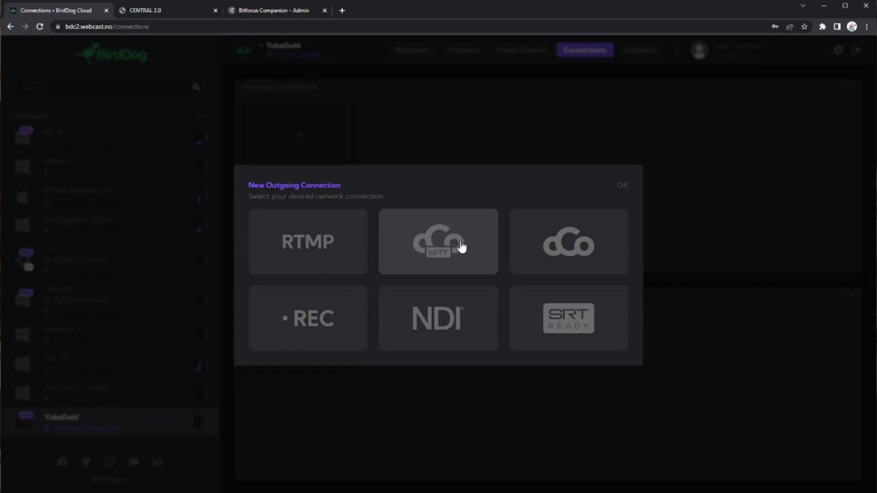
click(424, 257)
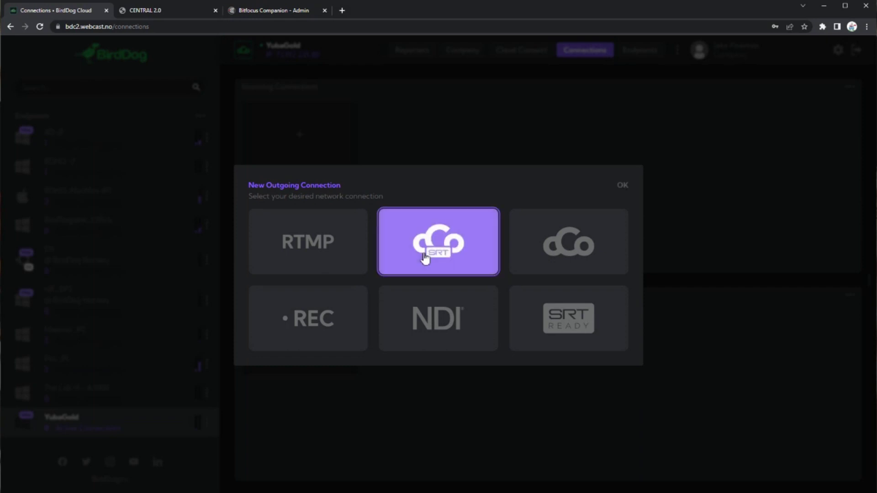
click(622, 185)
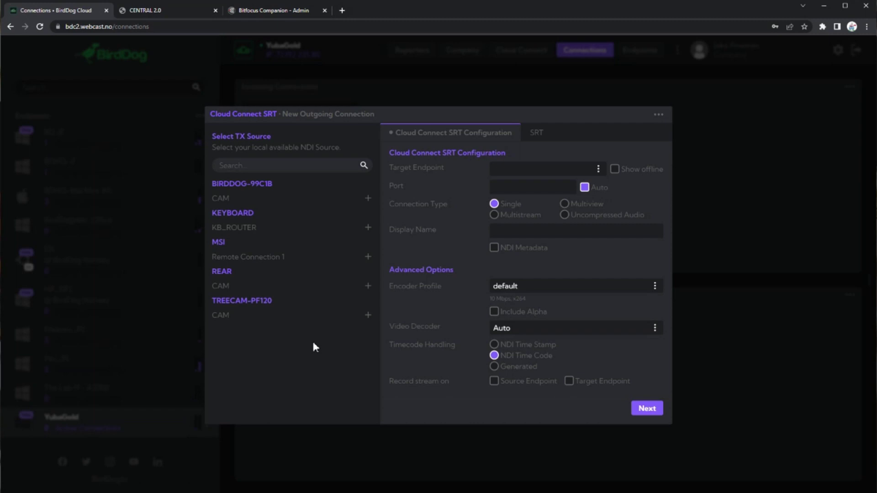
click(367, 315)
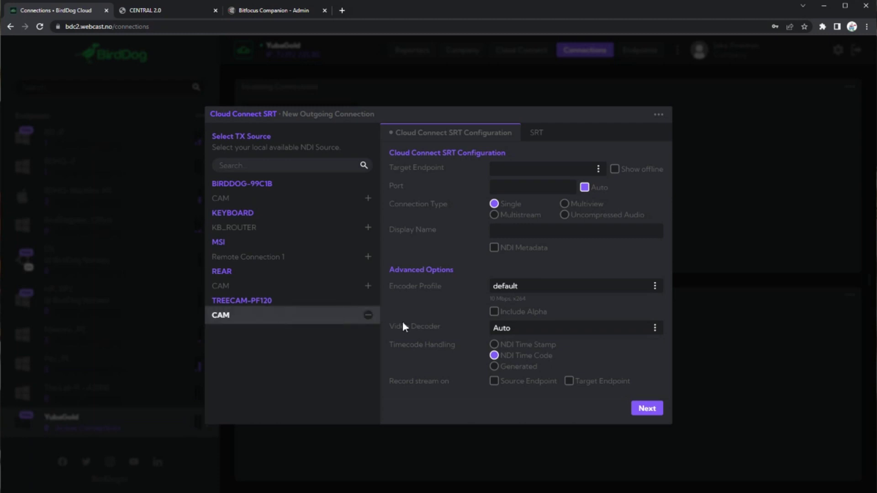
click(511, 166)
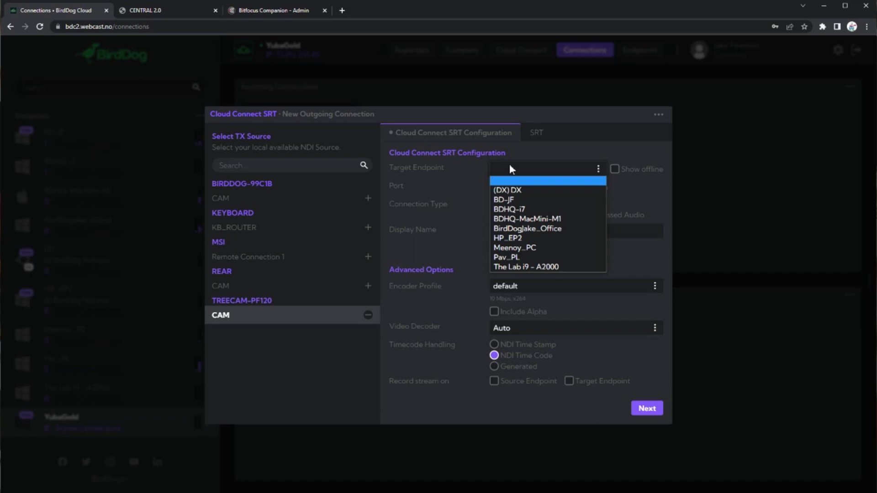
click(527, 228)
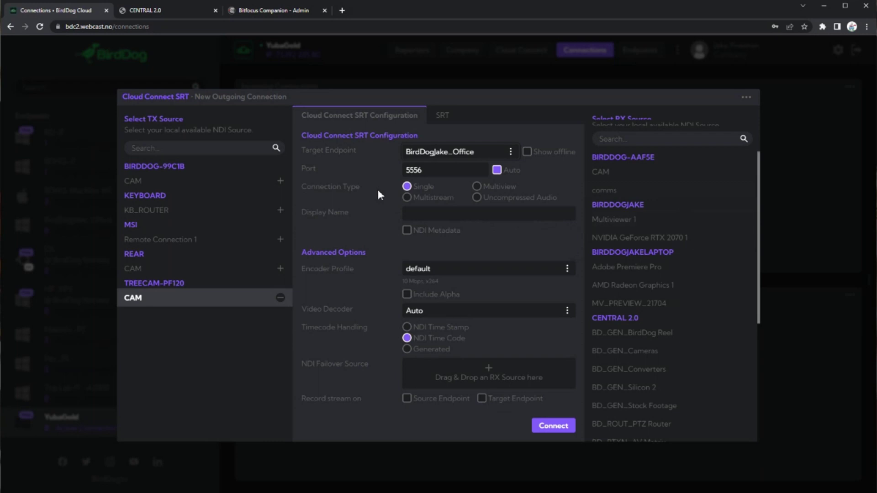
- Examine the Multistream and Multiview connection types, including the frame rate and resolution choices for Multiview
click(407, 197)
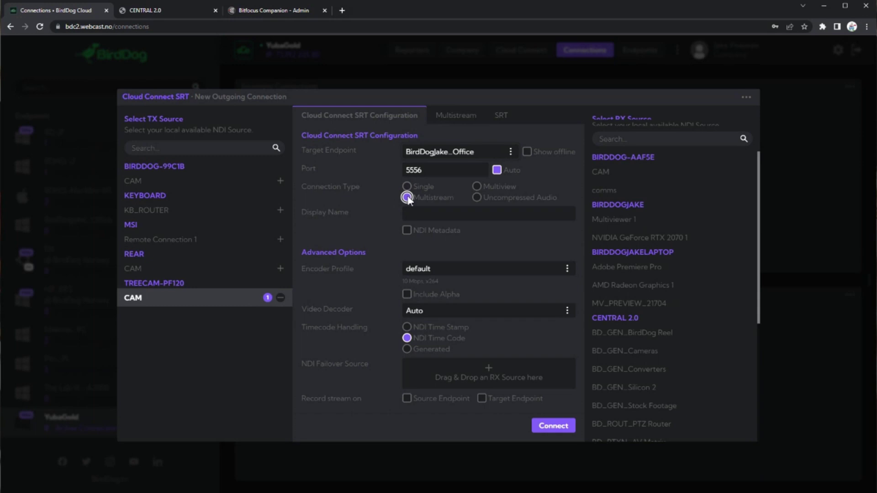
click(497, 182)
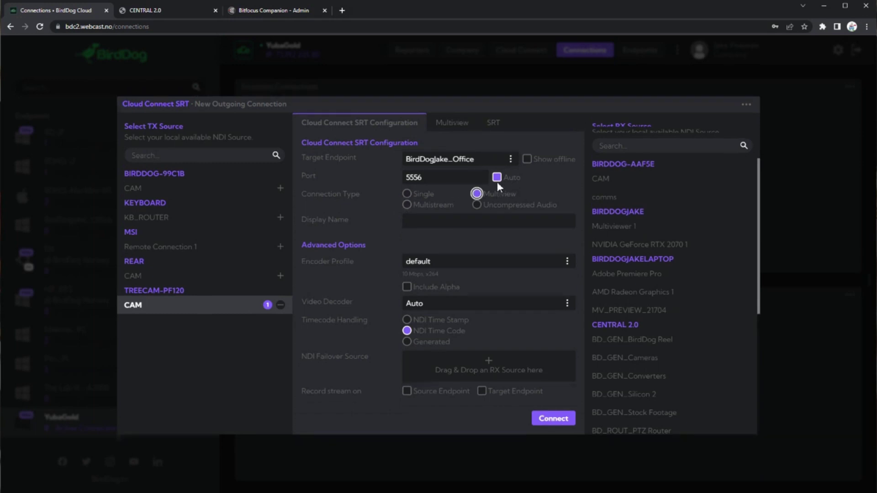
click(445, 128)
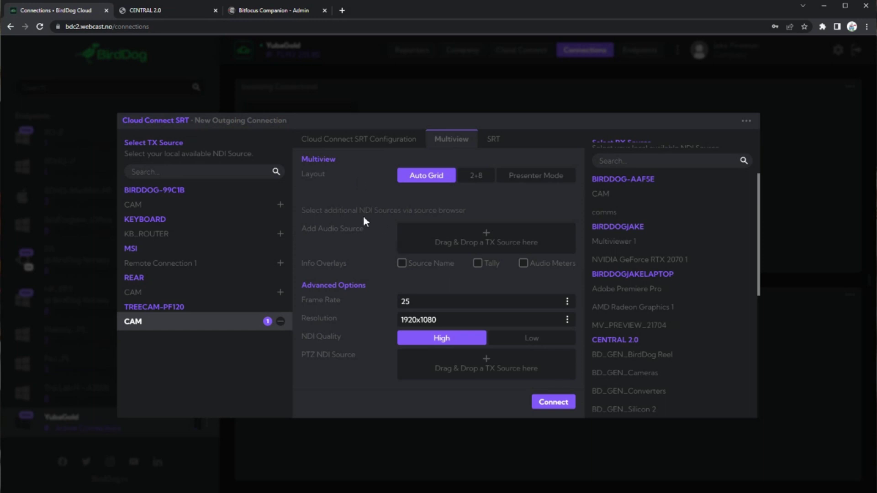
click(414, 304)
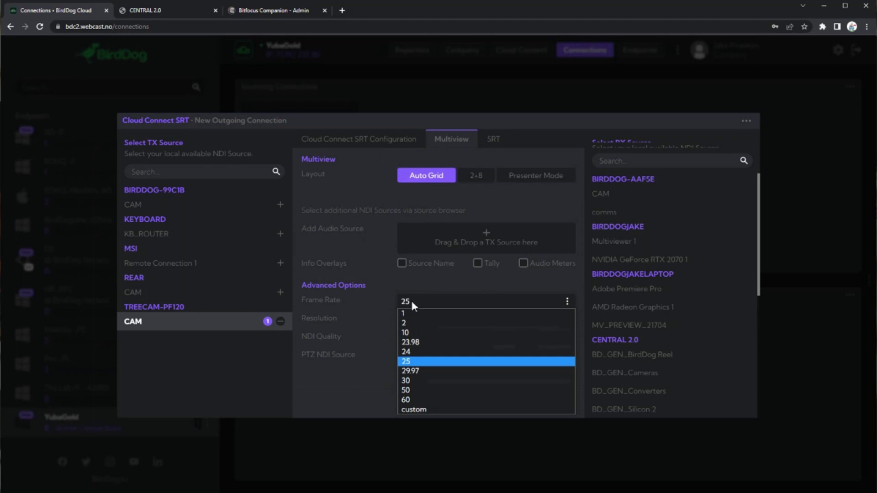
click(359, 302)
click(441, 320)
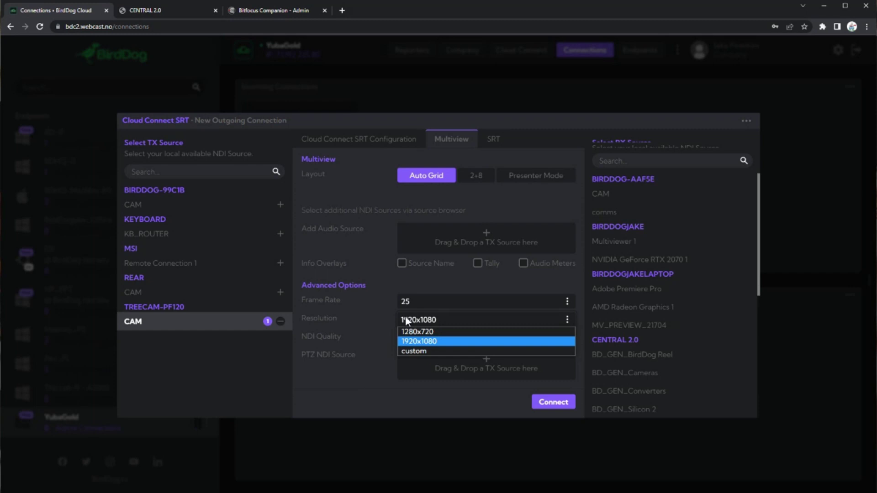
click(352, 313)
right_click(353, 313)
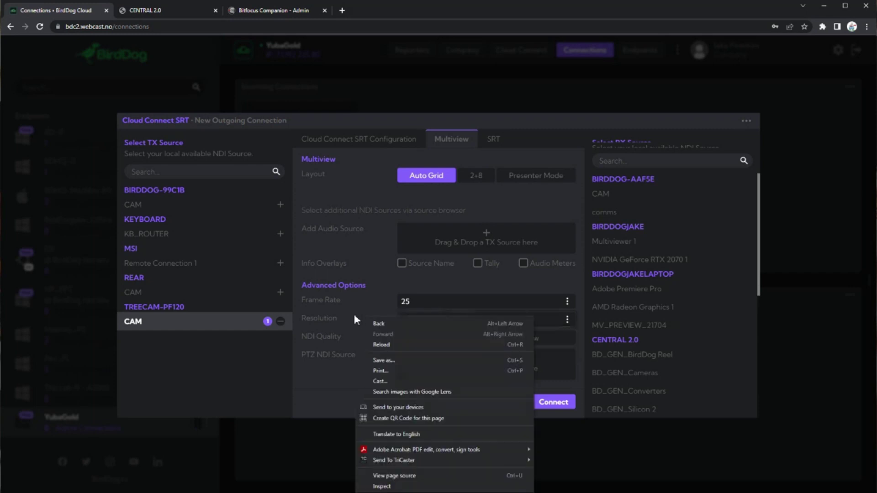
click(283, 332)
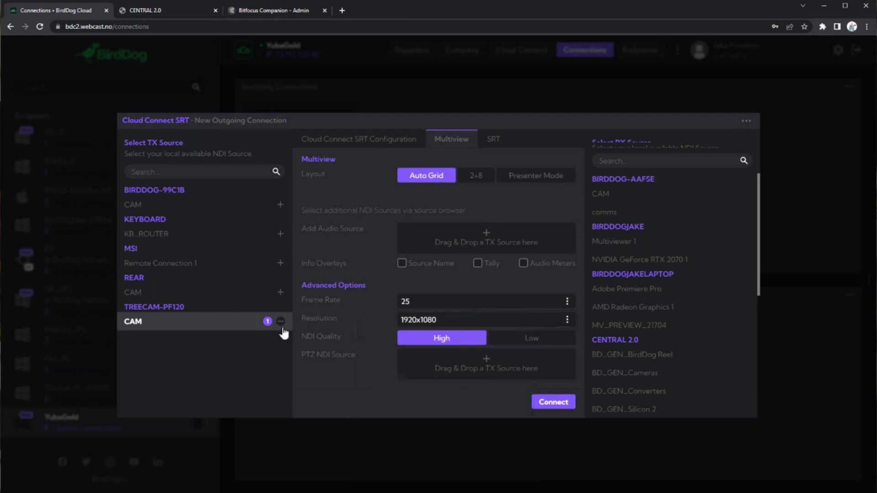
- Set the connection type to Single and enter the camera owner's first name followed by "Treecam" as the display name
click(369, 139)
click(407, 194)
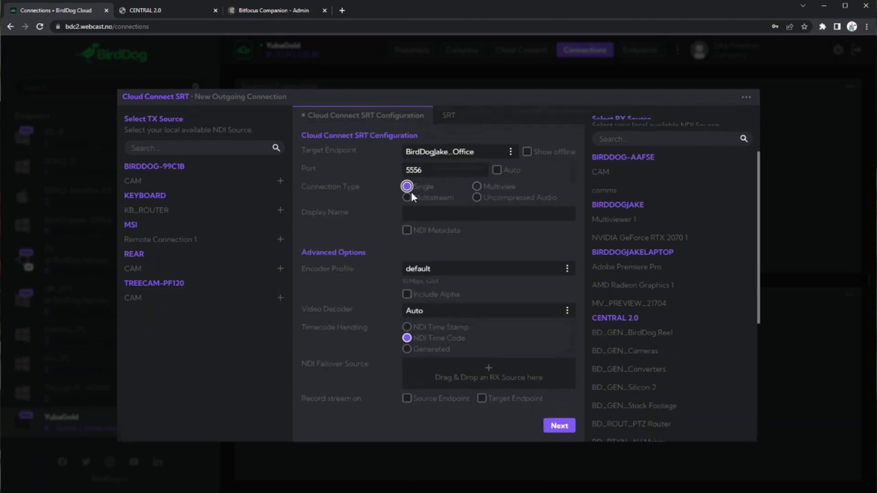
click(430, 216)
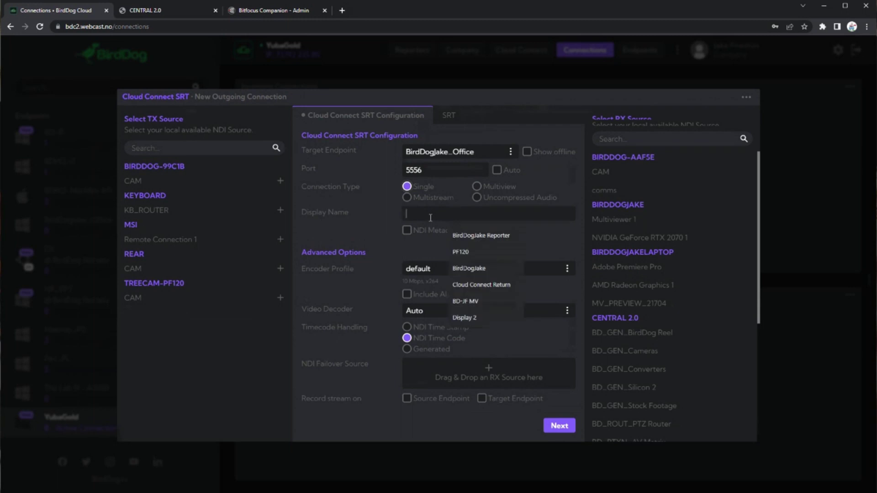
text(Ian Treecam)
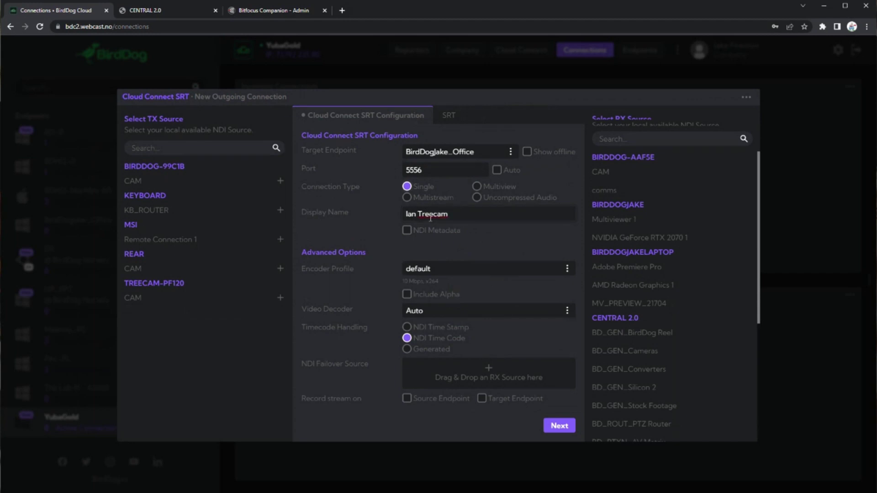
- Check which encoder profiles are available for the Cloud Connect SRT connection, keeping the default profile
click(462, 264)
click(460, 266)
click(415, 272)
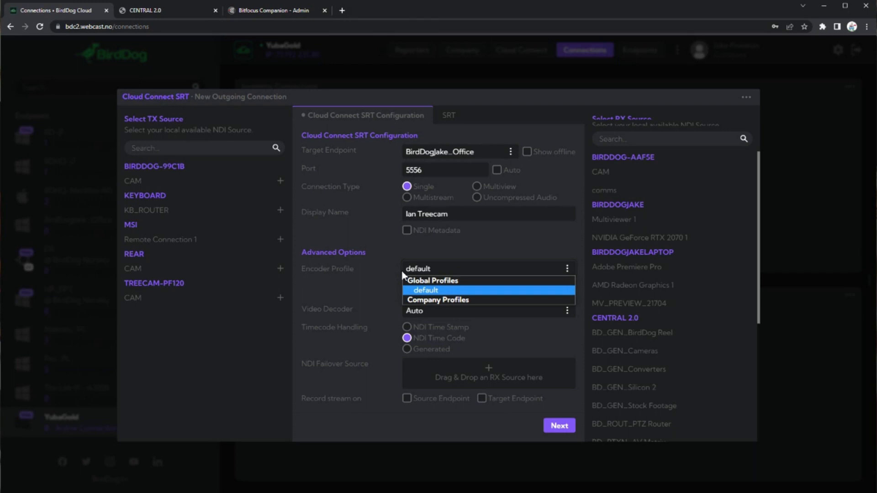
click(374, 270)
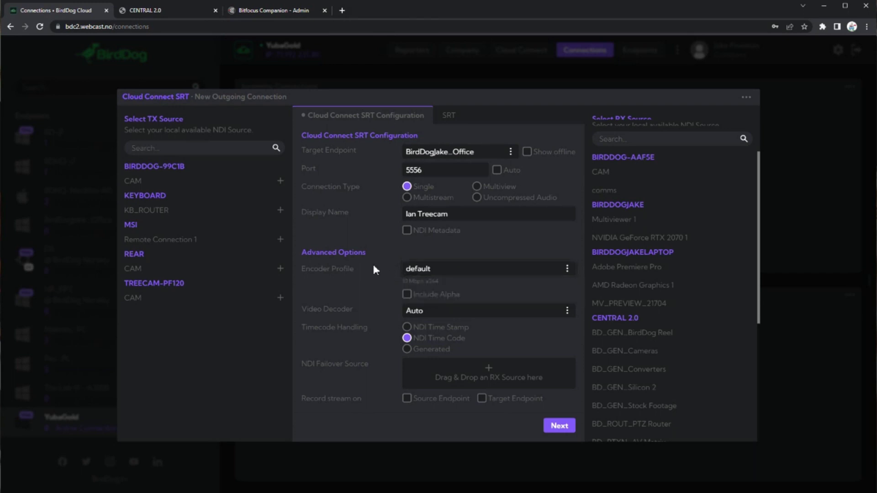